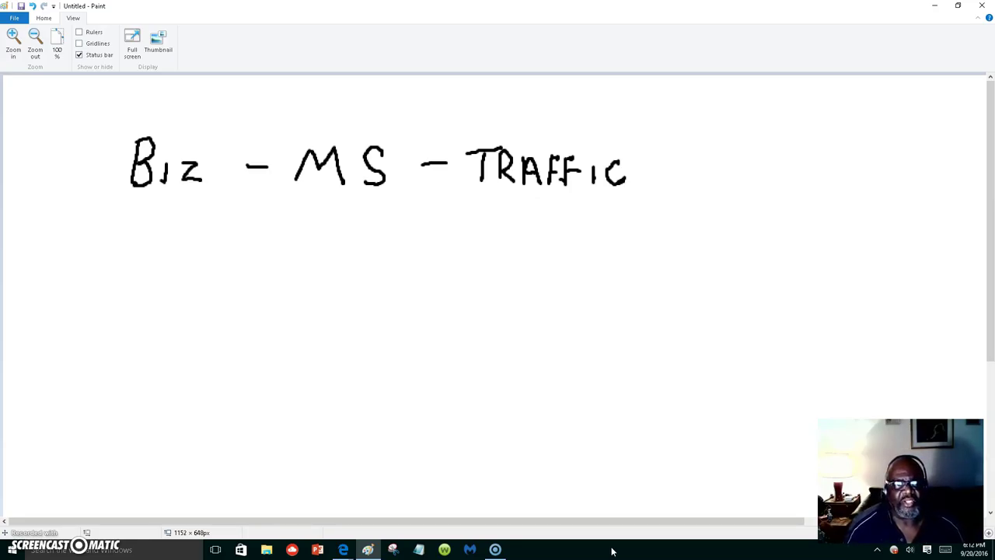
Hand-write 'O2 WW -' with the brush on the line beneath the heading
{"action": "mouse_move", "coordinate": [117, 247]}
{"action": "left_mouse_down"}
{"action": "mouse_move", "coordinate": [139, 260]}
{"action": "mouse_move", "coordinate": [133, 272]}
{"action": "mouse_move", "coordinate": [187, 275]}
{"action": "mouse_move", "coordinate": [197, 252]}
{"action": "mouse_move", "coordinate": [204, 267]}
{"action": "mouse_move", "coordinate": [212, 255]}
{"action": "left_mouse_up"}
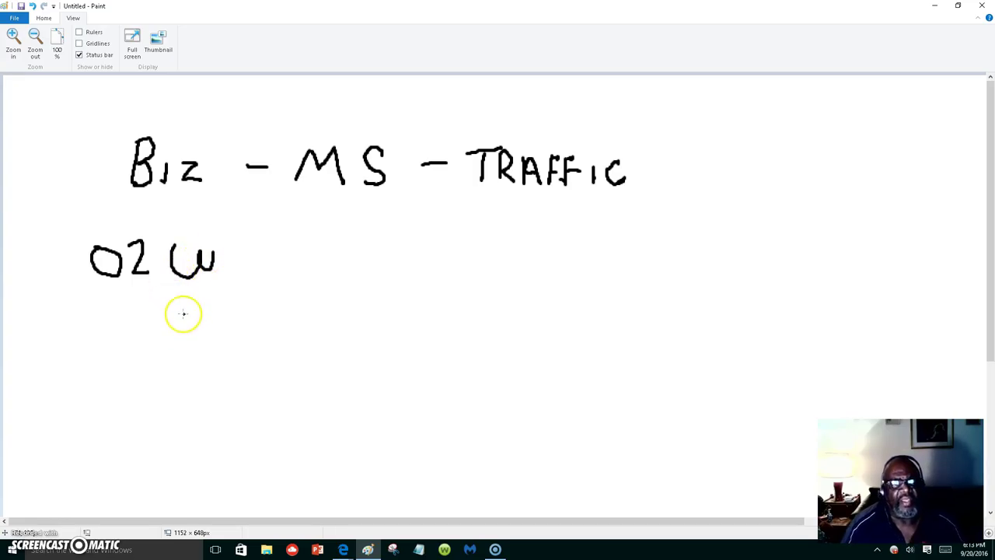
{"action": "mouse_move", "coordinate": [222, 251]}
{"action": "left_mouse_down"}
{"action": "mouse_move", "coordinate": [228, 265]}
{"action": "mouse_move", "coordinate": [256, 244]}
{"action": "left_mouse_up"}
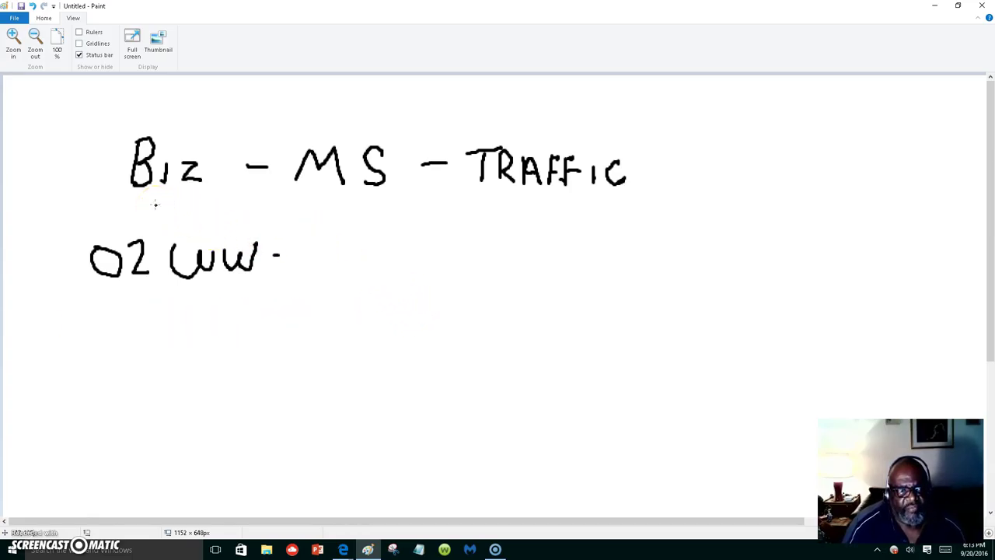
{"action": "left_click", "coordinate": [149, 303]}
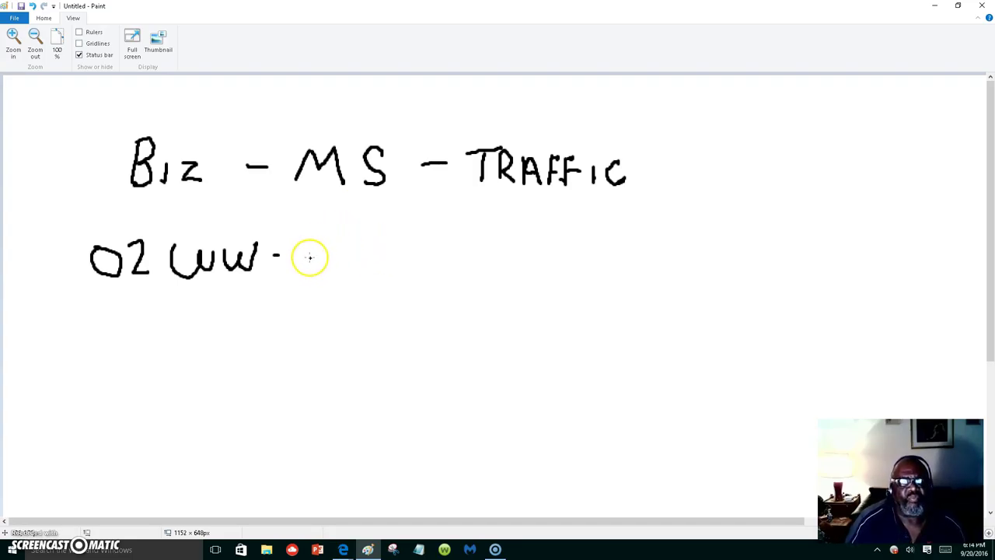
Write 'PLS' after the dash, then 'LL - 7.00' below with a down arrow from PLS
{"action": "mouse_move", "coordinate": [317, 243]}
{"action": "left_mouse_down"}
{"action": "mouse_move", "coordinate": [311, 262]}
{"action": "mouse_move", "coordinate": [324, 254]}
{"action": "mouse_move", "coordinate": [311, 256]}
{"action": "mouse_move", "coordinate": [329, 276]}
{"action": "mouse_move", "coordinate": [352, 276]}
{"action": "mouse_move", "coordinate": [365, 244]}
{"action": "mouse_move", "coordinate": [375, 271]}
{"action": "mouse_move", "coordinate": [340, 331]}
{"action": "mouse_move", "coordinate": [354, 323]}
{"action": "mouse_move", "coordinate": [327, 314]}
{"action": "left_mouse_up"}
{"action": "mouse_move", "coordinate": [283, 348]}
{"action": "left_mouse_down"}
{"action": "mouse_move", "coordinate": [279, 377]}
{"action": "mouse_move", "coordinate": [334, 378]}
{"action": "left_mouse_up"}
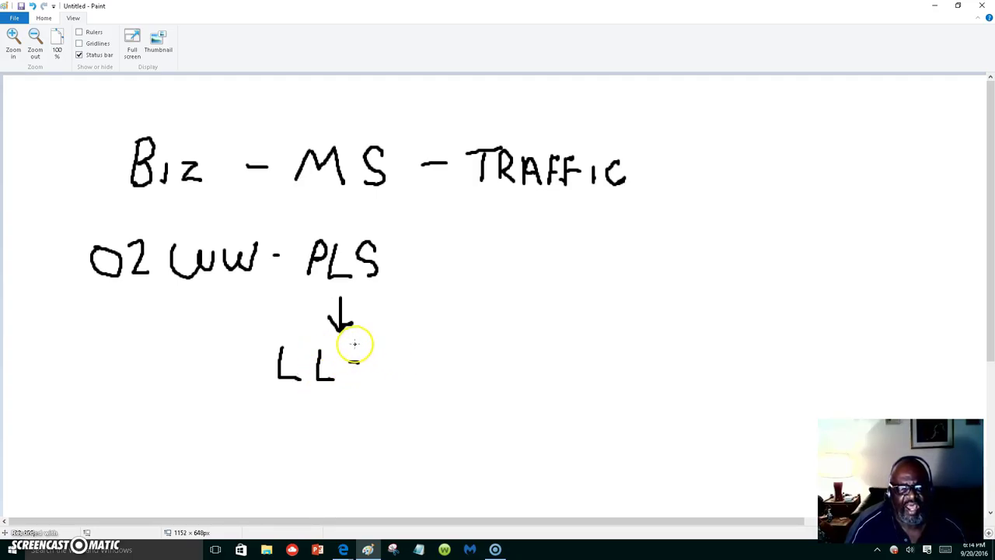
{"action": "mouse_move", "coordinate": [374, 347]}
{"action": "left_mouse_down"}
{"action": "mouse_move", "coordinate": [396, 348]}
{"action": "mouse_move", "coordinate": [389, 380]}
{"action": "mouse_move", "coordinate": [414, 363]}
{"action": "mouse_move", "coordinate": [418, 374]}
{"action": "mouse_move", "coordinate": [424, 356]}
{"action": "mouse_move", "coordinate": [437, 373]}
{"action": "mouse_move", "coordinate": [436, 357]}
{"action": "left_mouse_up"}
{"action": "left_click", "coordinate": [400, 377]}
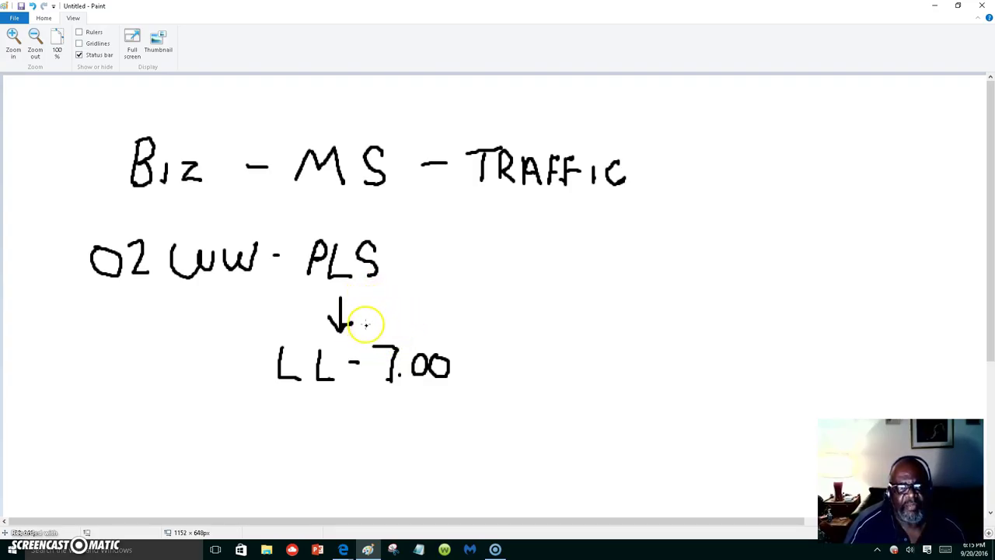
{"action": "left_click_drag", "start_coordinate": [340, 330], "coordinate": [353, 315]}
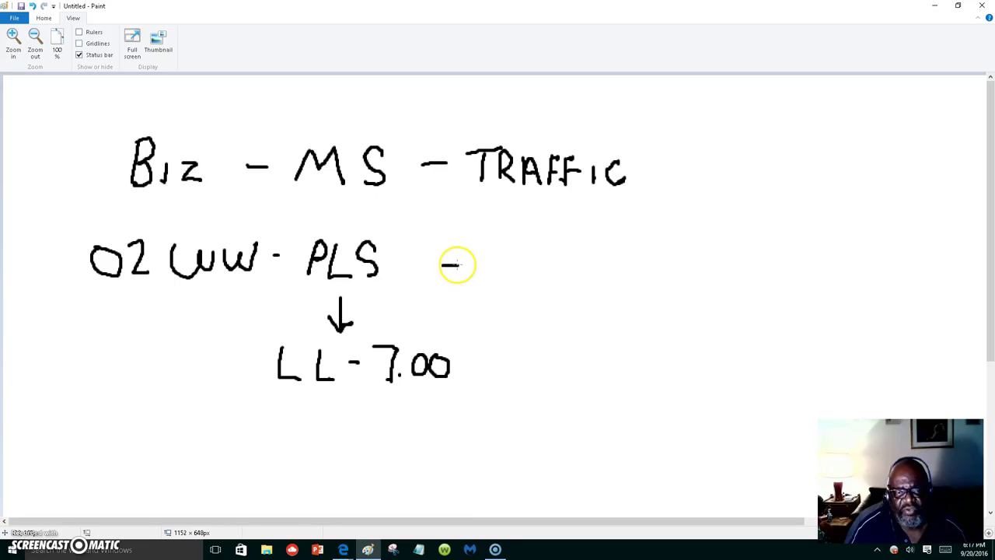
Extend the dash after 'PLS' and draw an 'L' to its right
{"action": "left_click_drag", "start_coordinate": [457, 265], "coordinate": [464, 265]}
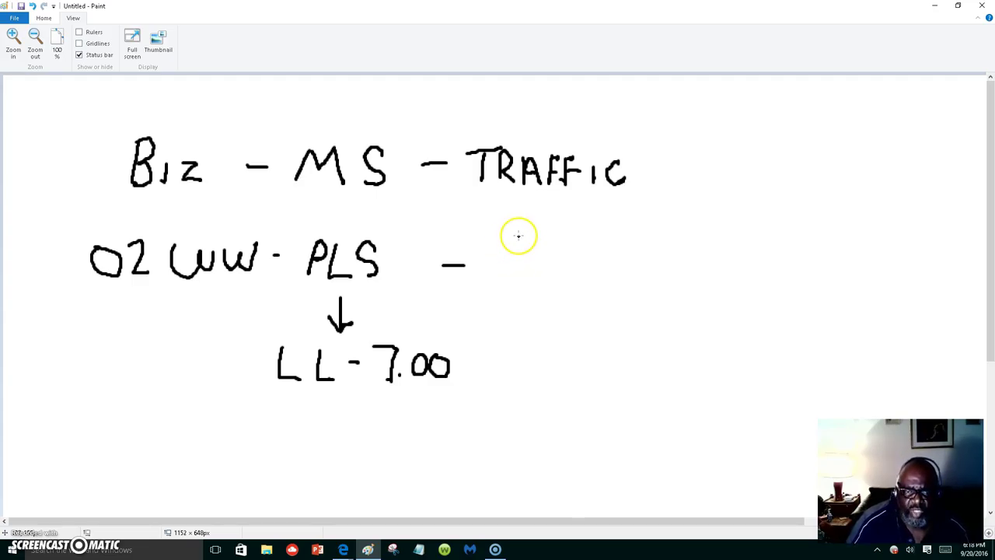
{"action": "mouse_move", "coordinate": [518, 237]}
{"action": "left_mouse_down"}
{"action": "mouse_move", "coordinate": [516, 272]}
{"action": "mouse_move", "coordinate": [534, 275]}
{"action": "left_mouse_up"}
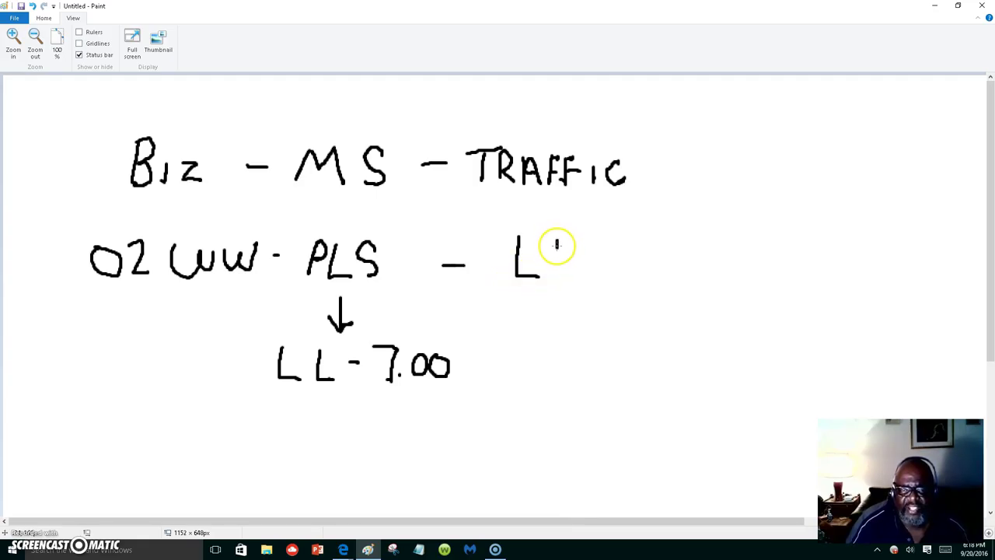
Complete 'LAS' after the L and draw a dash after 'LL - 7.00'
{"action": "left_click_drag", "start_coordinate": [557, 246], "coordinate": [554, 272]}
{"action": "mouse_move", "coordinate": [558, 236]}
{"action": "left_mouse_down"}
{"action": "mouse_move", "coordinate": [583, 272]}
{"action": "mouse_move", "coordinate": [574, 264]}
{"action": "left_mouse_up"}
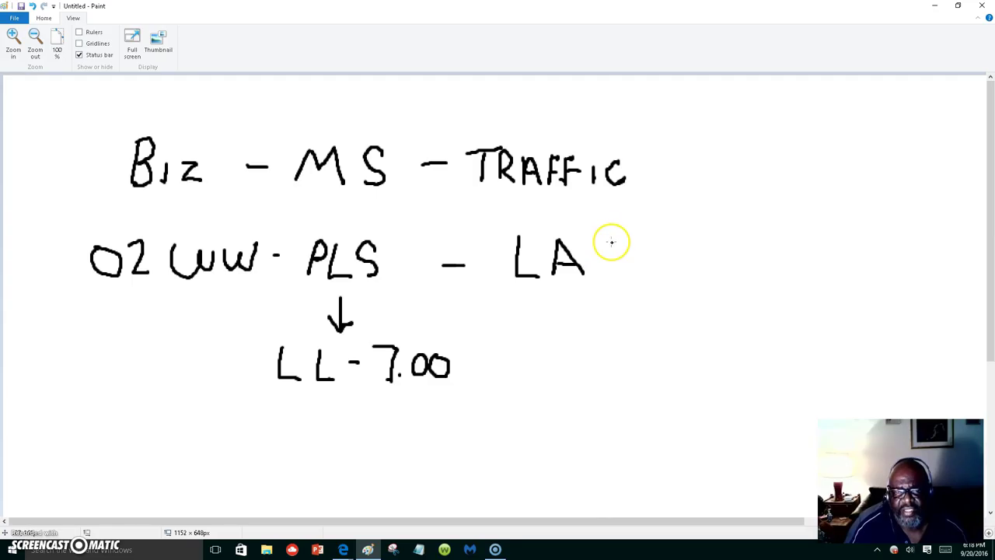
{"action": "left_click_drag", "start_coordinate": [613, 239], "coordinate": [611, 276]}
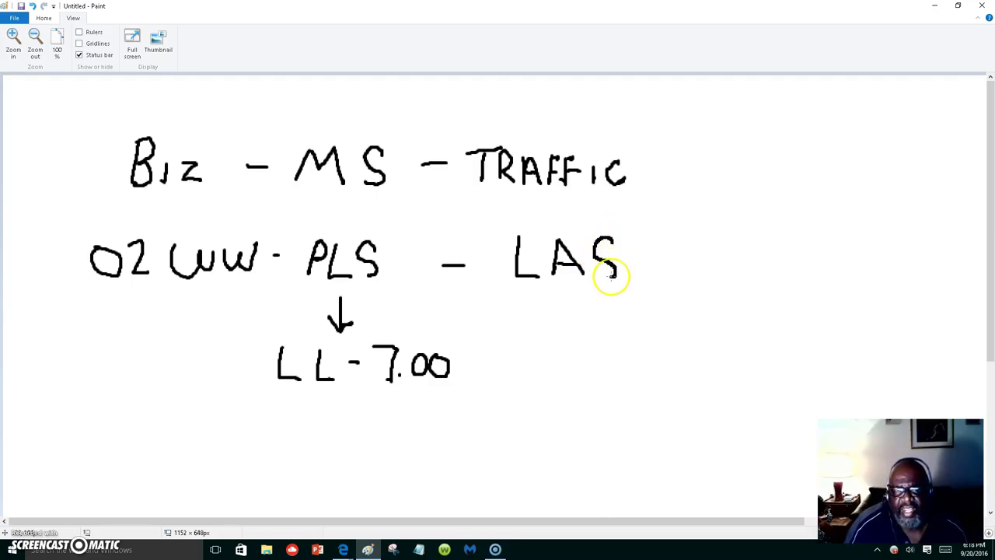
{"action": "mouse_move", "coordinate": [477, 352]}
{"action": "left_mouse_down"}
{"action": "mouse_move", "coordinate": [556, 332]}
{"action": "mouse_move", "coordinate": [561, 362]}
{"action": "mouse_move", "coordinate": [591, 345]}
{"action": "mouse_move", "coordinate": [595, 358]}
{"action": "mouse_move", "coordinate": [594, 342]}
{"action": "mouse_move", "coordinate": [618, 358]}
{"action": "mouse_move", "coordinate": [612, 341]}
{"action": "left_mouse_up"}
Finish the second '7.00', draw a '>' bracket right of LAS, and write 'SOLO' beside it
{"action": "left_click", "coordinate": [574, 359]}
{"action": "left_click_drag", "start_coordinate": [657, 207], "coordinate": [705, 273]}
{"action": "left_click_drag", "start_coordinate": [666, 320], "coordinate": [699, 272]}
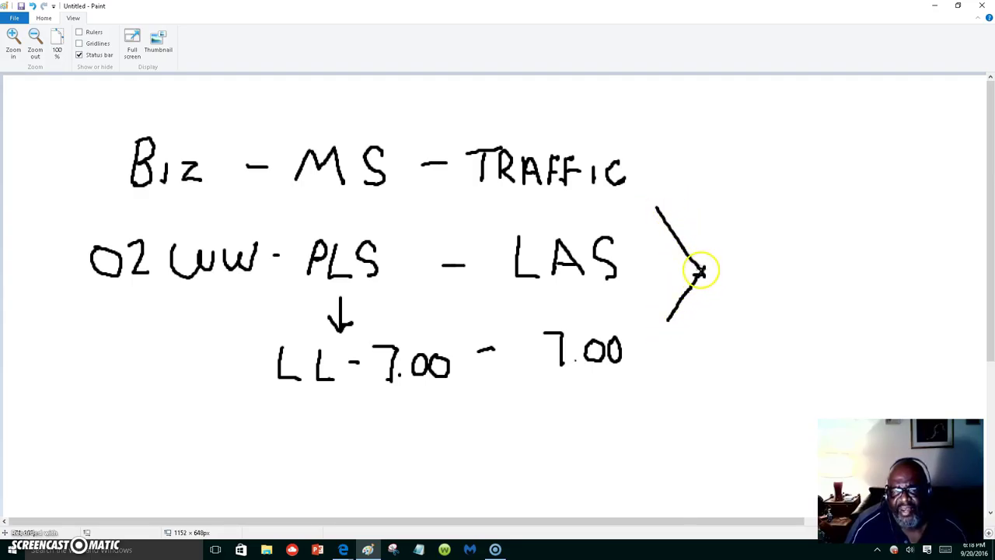
{"action": "mouse_move", "coordinate": [752, 244]}
{"action": "left_mouse_down"}
{"action": "mouse_move", "coordinate": [722, 271]}
{"action": "mouse_move", "coordinate": [767, 293]}
{"action": "mouse_move", "coordinate": [731, 316]}
{"action": "left_mouse_up"}
{"action": "mouse_move", "coordinate": [777, 261]}
{"action": "left_mouse_down"}
{"action": "mouse_move", "coordinate": [772, 288]}
{"action": "mouse_move", "coordinate": [782, 267]}
{"action": "mouse_move", "coordinate": [773, 264]}
{"action": "mouse_move", "coordinate": [820, 318]}
{"action": "left_mouse_up"}
{"action": "mouse_move", "coordinate": [822, 277]}
{"action": "left_mouse_down"}
{"action": "mouse_move", "coordinate": [829, 295]}
{"action": "mouse_move", "coordinate": [824, 280]}
{"action": "left_mouse_up"}
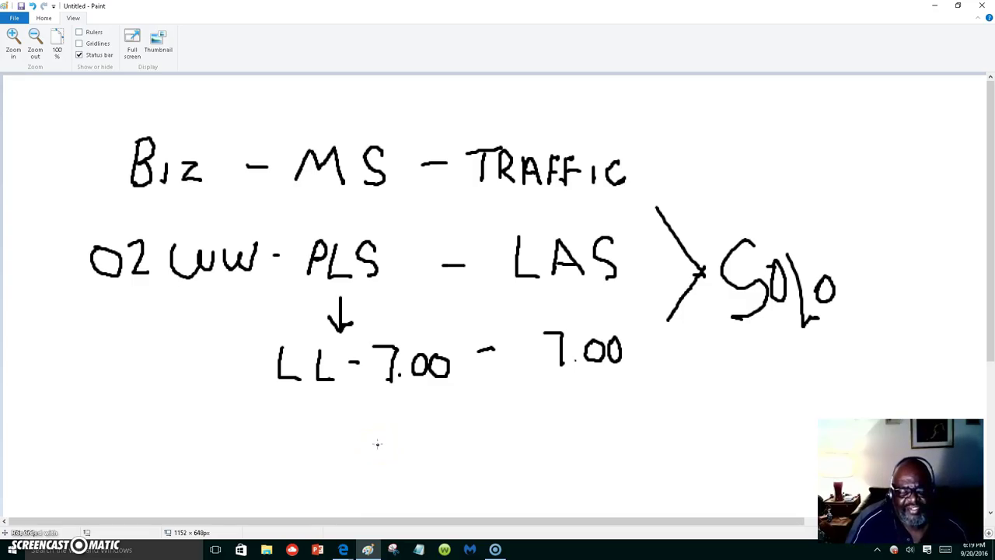
{"action": "left_click_drag", "start_coordinate": [374, 447], "coordinate": [452, 468]}
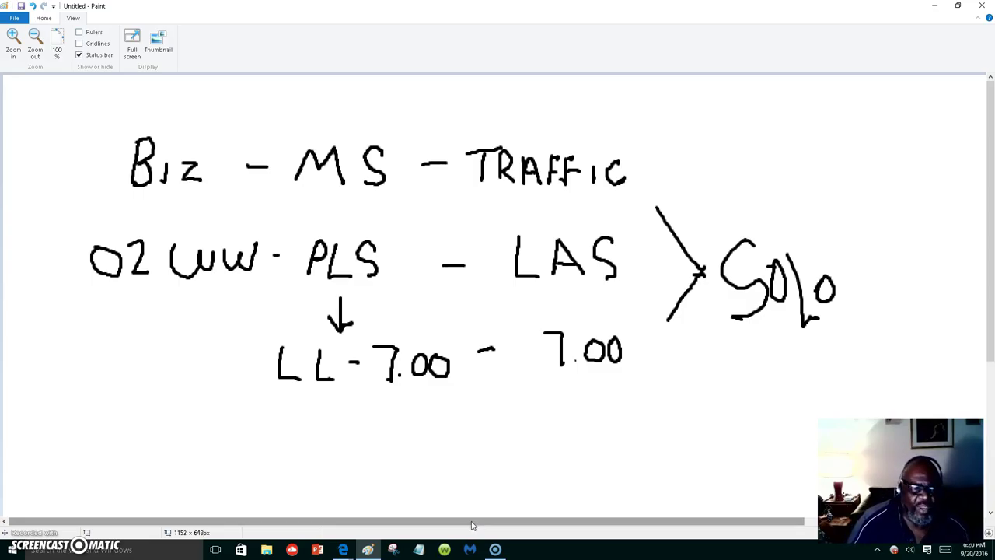
{"action": "left_click_drag", "start_coordinate": [470, 529], "coordinate": [535, 529]}
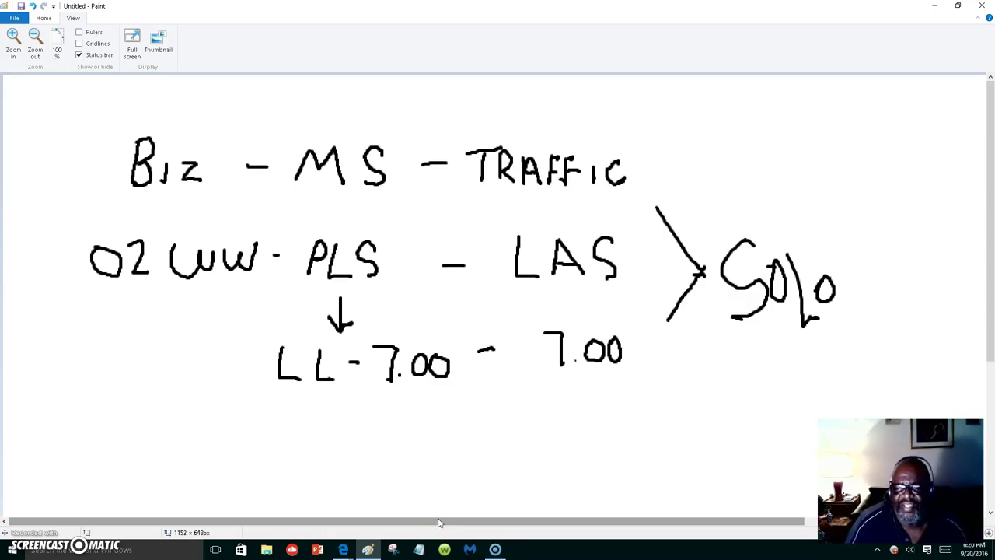
{"action": "left_click", "coordinate": [31, 509]}
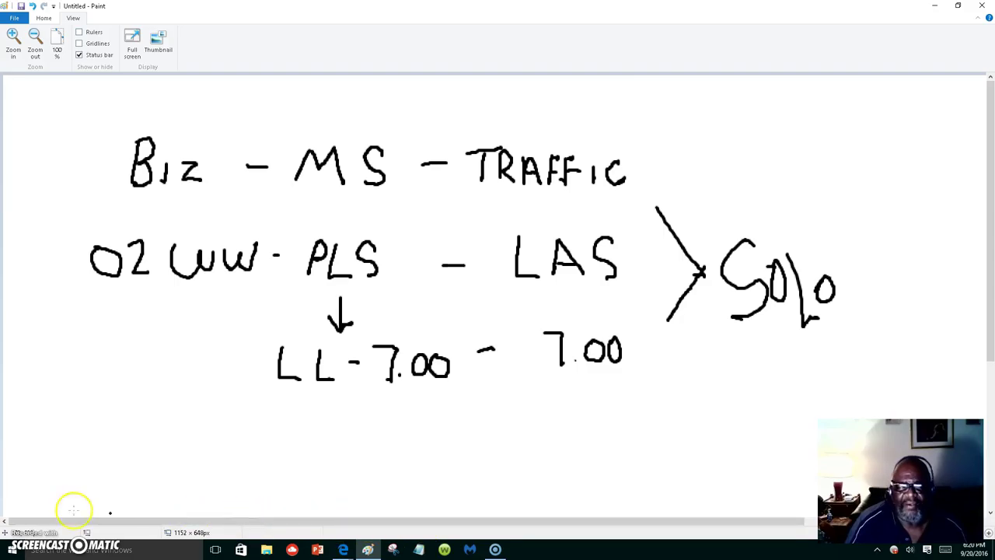